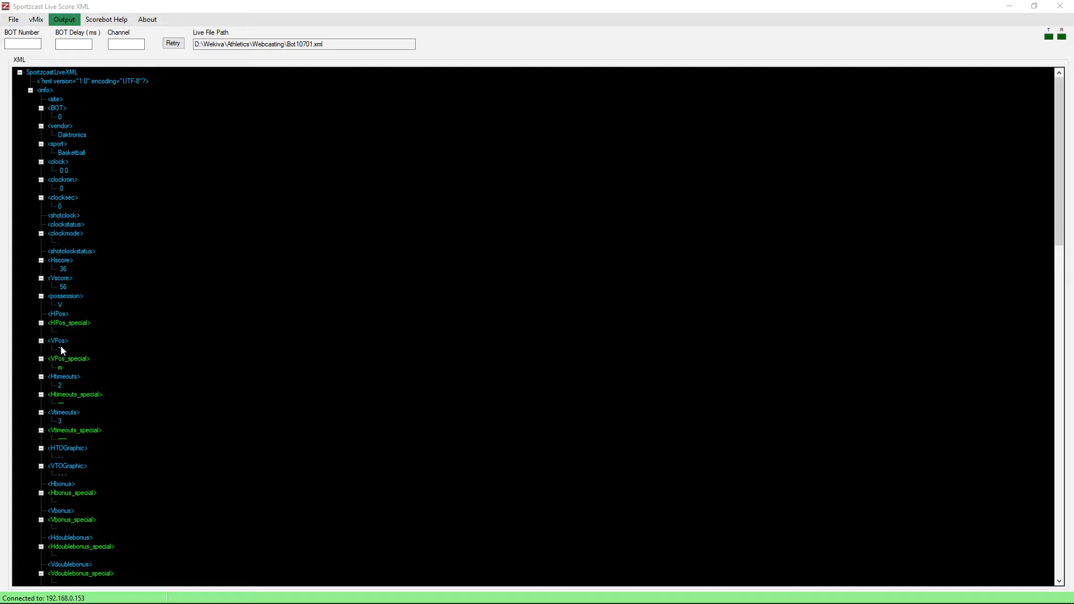
Review the translation rules of the HPos and VPos possession fields.
{"action": "double_click", "coordinate": [60, 315]}
{"action": "left_click_drag", "start_coordinate": [33, 80], "coordinate": [39, 82]}
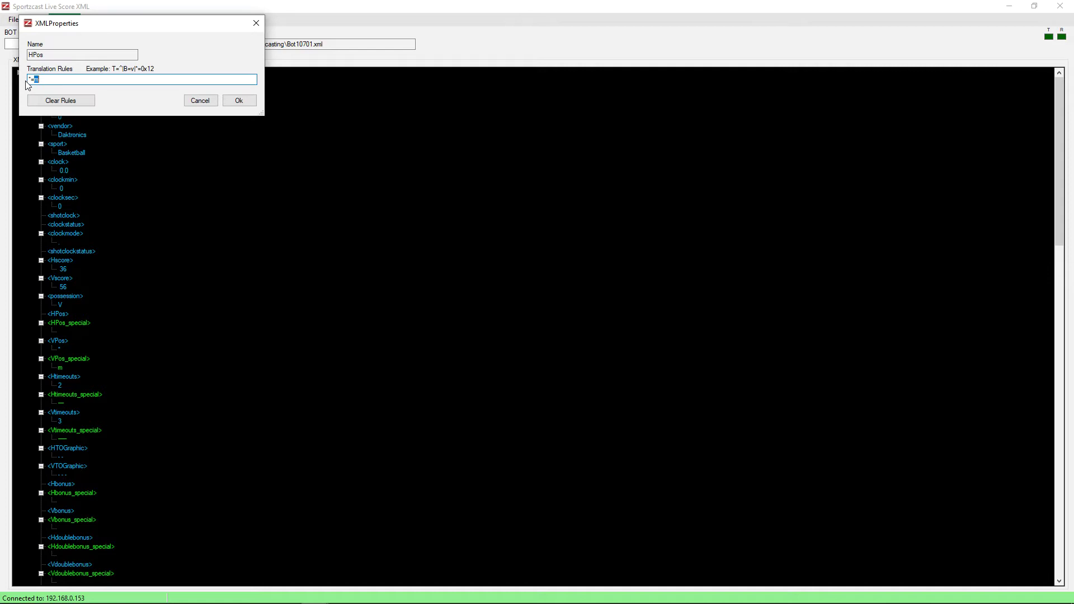
{"action": "left_click", "coordinate": [42, 81]}
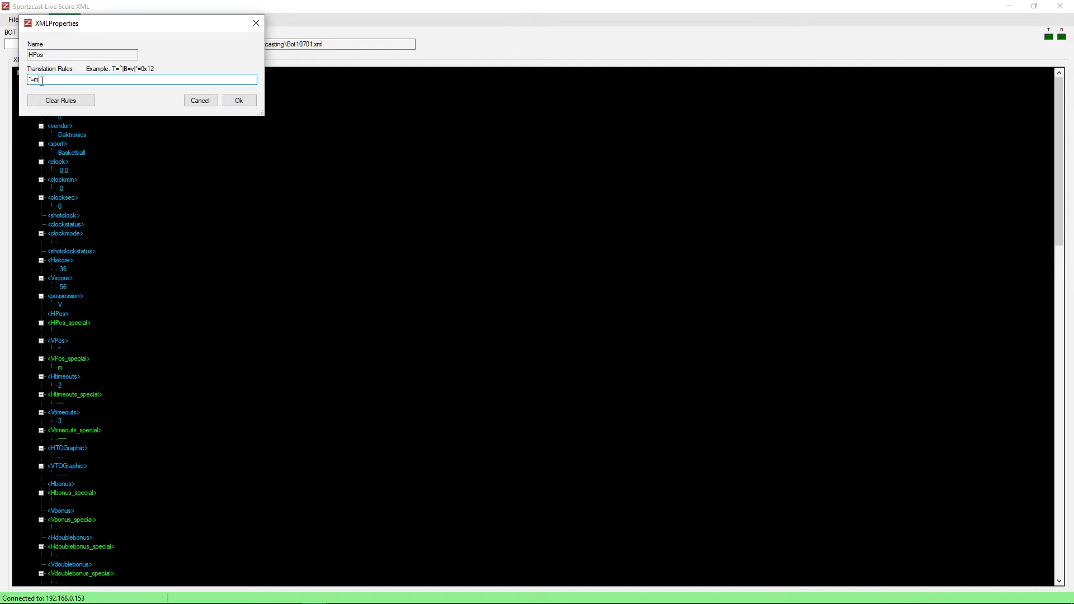
{"action": "left_click", "coordinate": [240, 103]}
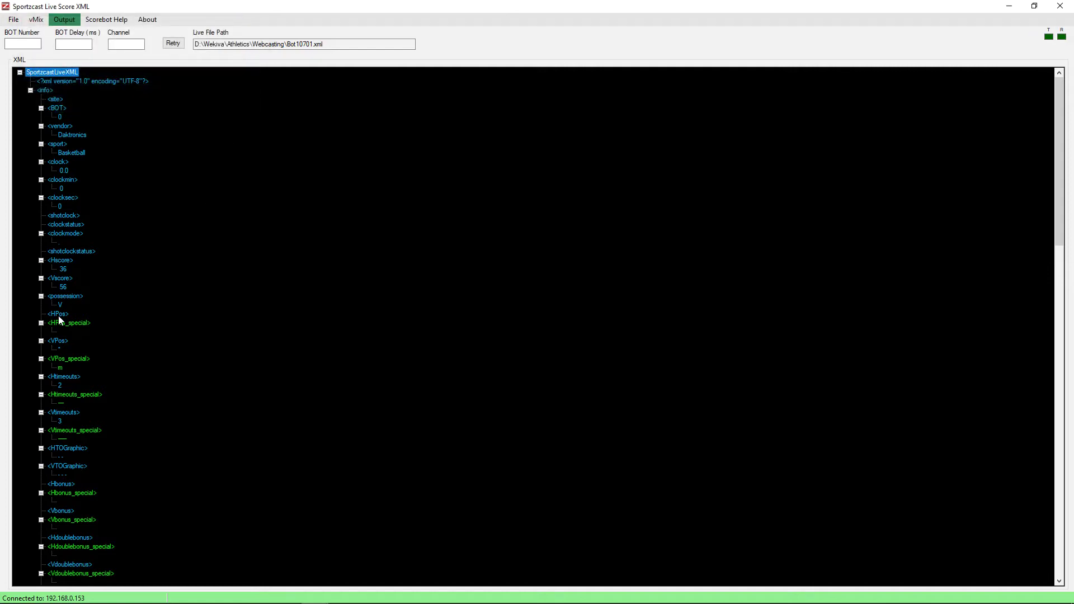
{"action": "double_click", "coordinate": [63, 341]}
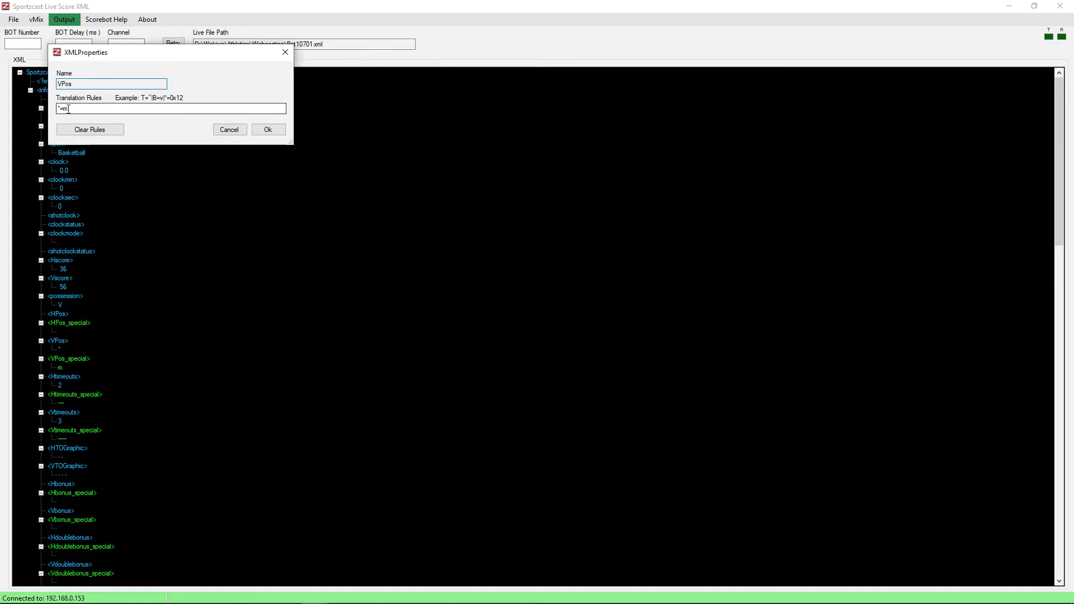
{"action": "left_click", "coordinate": [269, 130]}
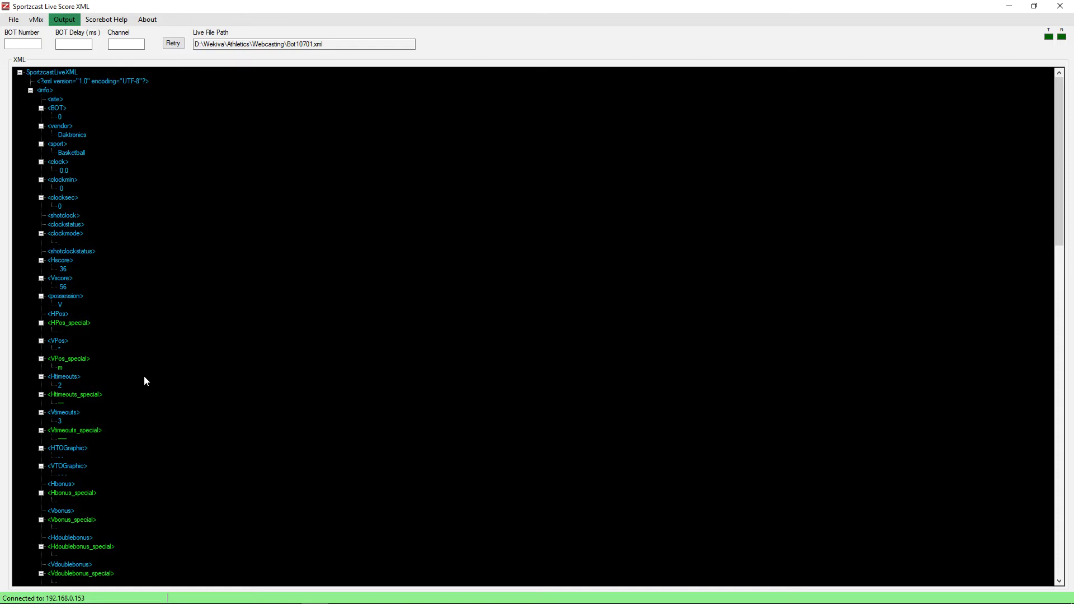
Open the Htimeouts field's properties and examine its timeout translation rules.
{"action": "scroll", "coordinate": [79, 377], "scroll_direction": "down", "scroll_amount": 4}
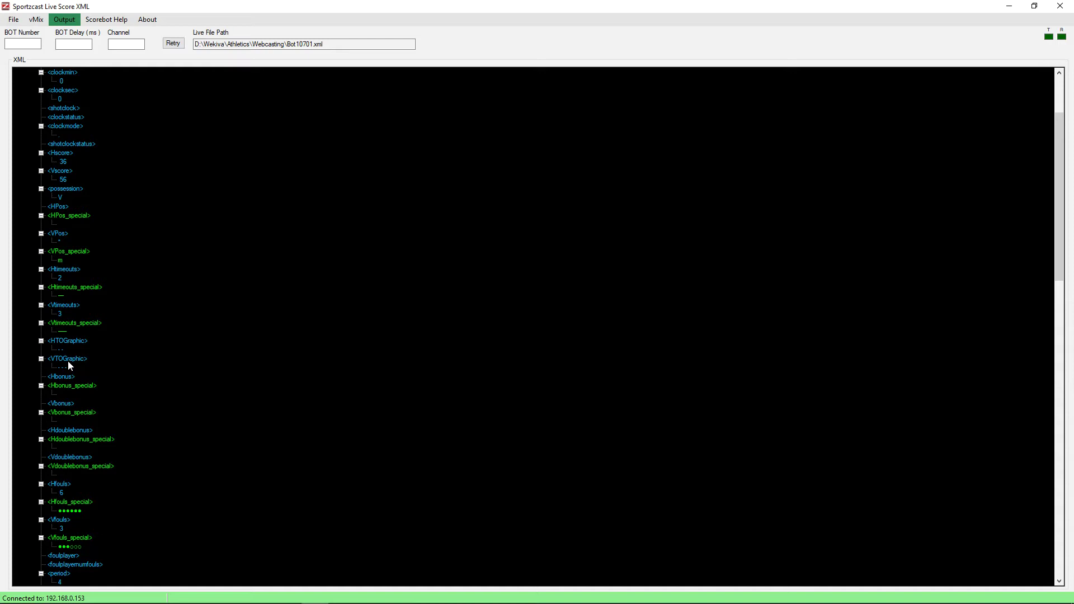
{"action": "double_click", "coordinate": [64, 269]}
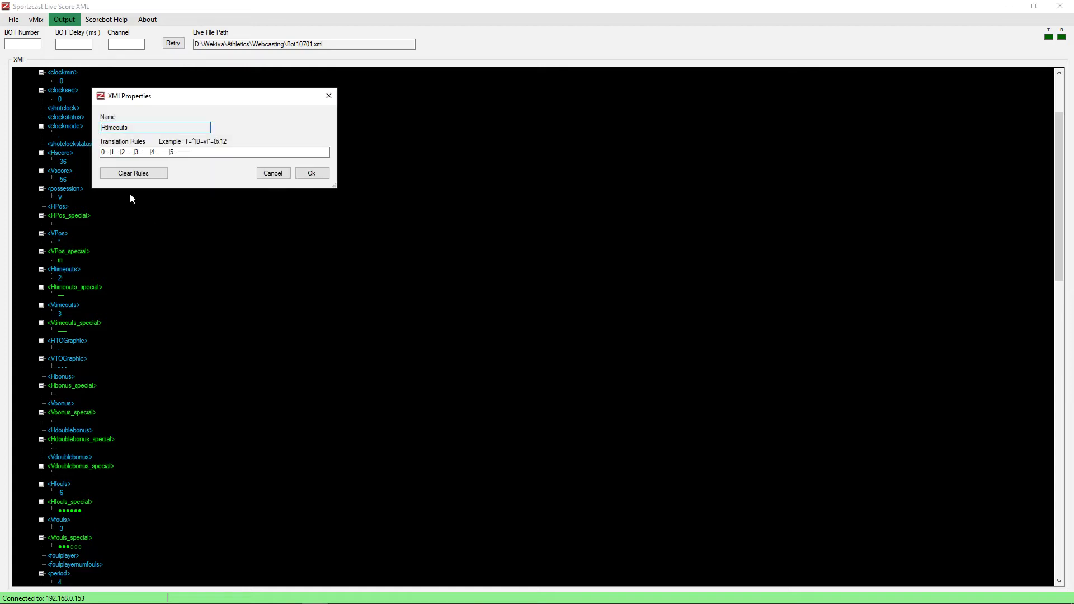
{"action": "left_click", "coordinate": [115, 154]}
Switch to vMix Title Designer and open the title BasketballScoreLogoFouls.xaml from the Webcasting folder.
{"action": "mouse_move", "coordinate": [302, 601]}
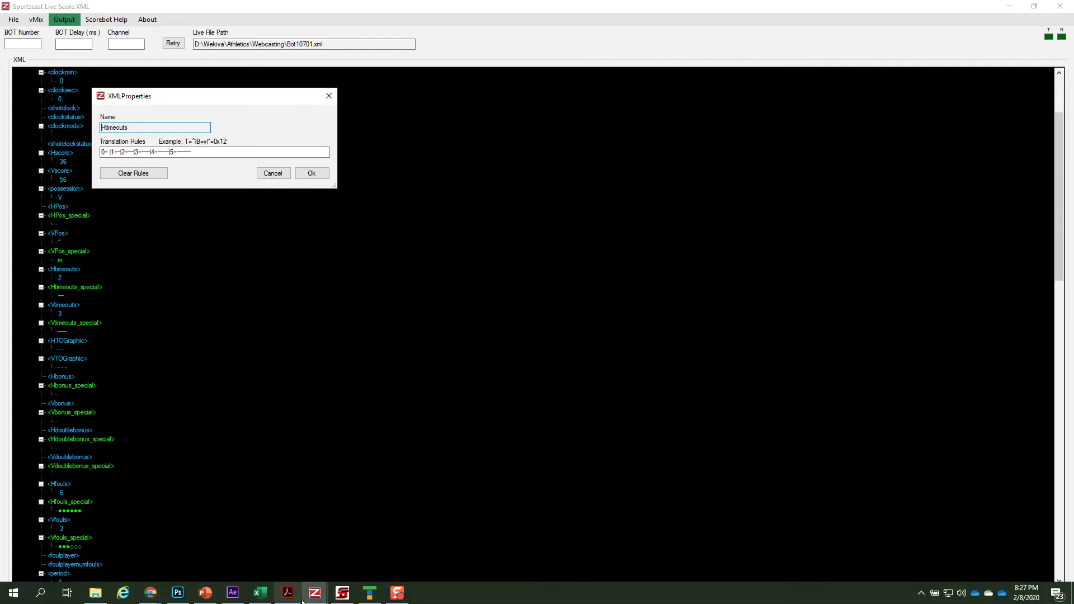
{"action": "left_click", "coordinate": [377, 595]}
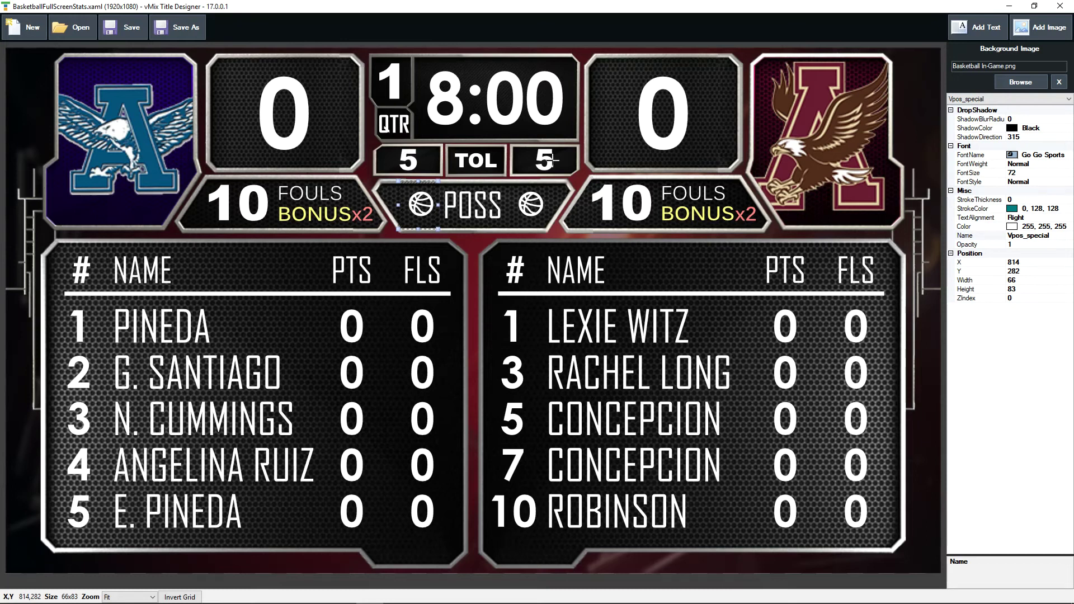
{"action": "left_click", "coordinate": [73, 26]}
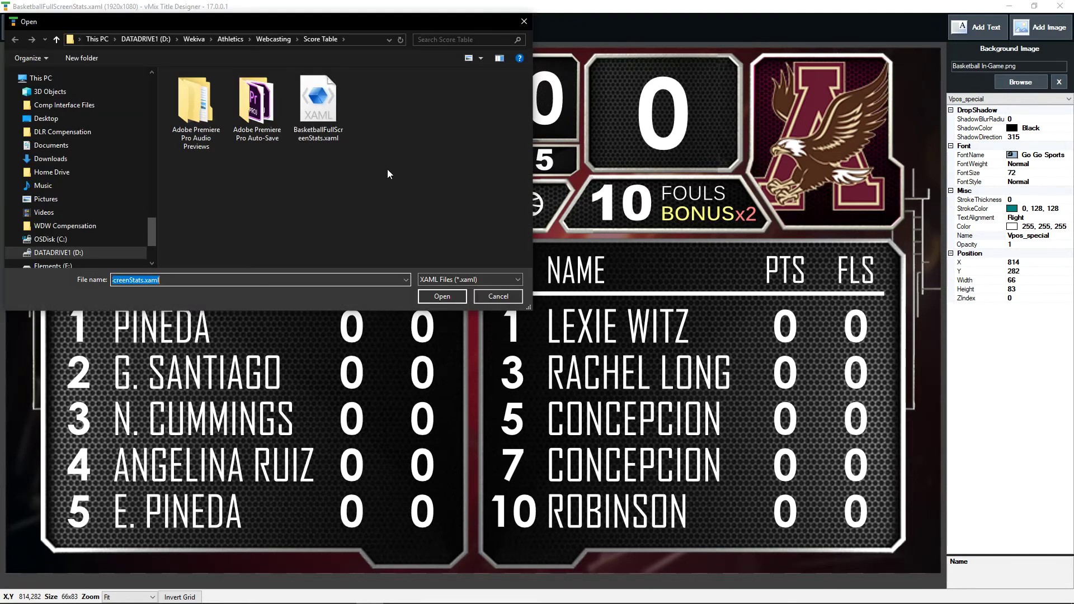
{"action": "left_click", "coordinate": [285, 40]}
{"action": "scroll", "coordinate": [462, 243], "scroll_direction": "down", "scroll_amount": 1}
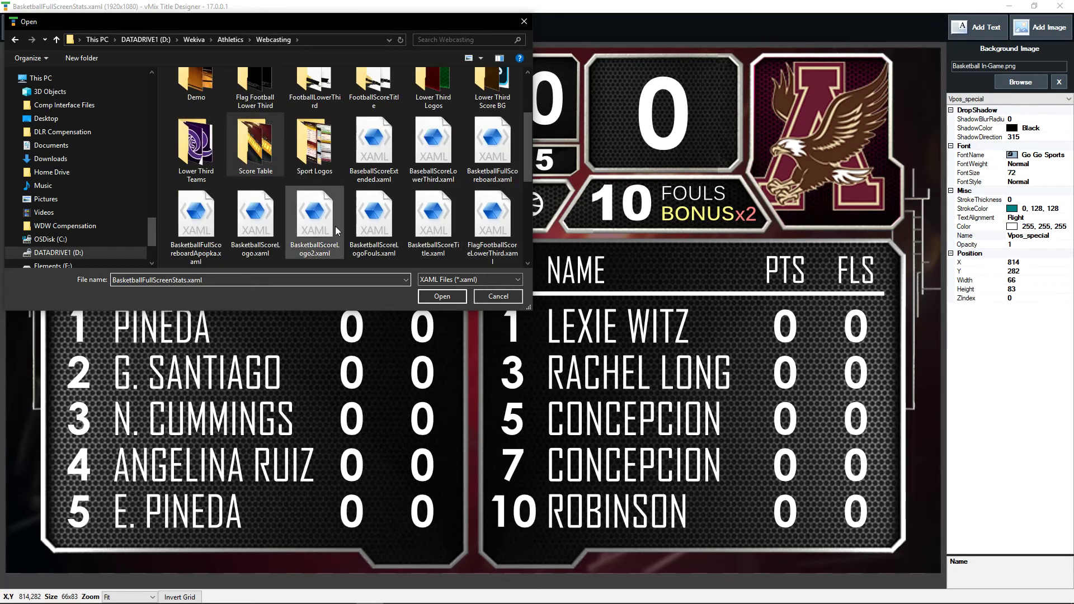
{"action": "double_click", "coordinate": [362, 224]}
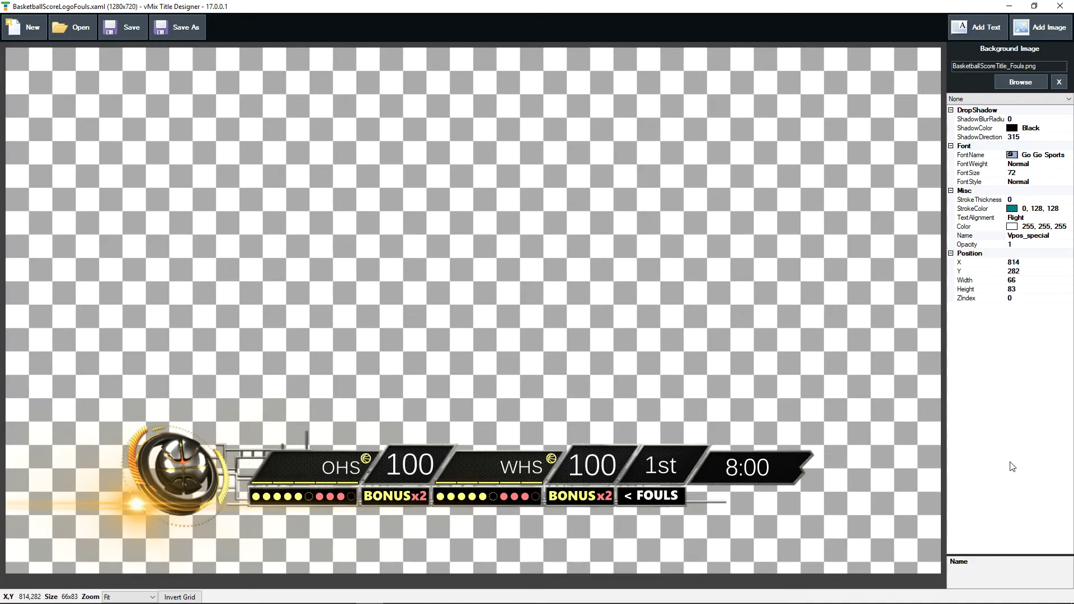
Return to Sportzcast Live Score XML and review the translation rule of the Hbonus field.
{"action": "left_click", "coordinate": [1005, 8]}
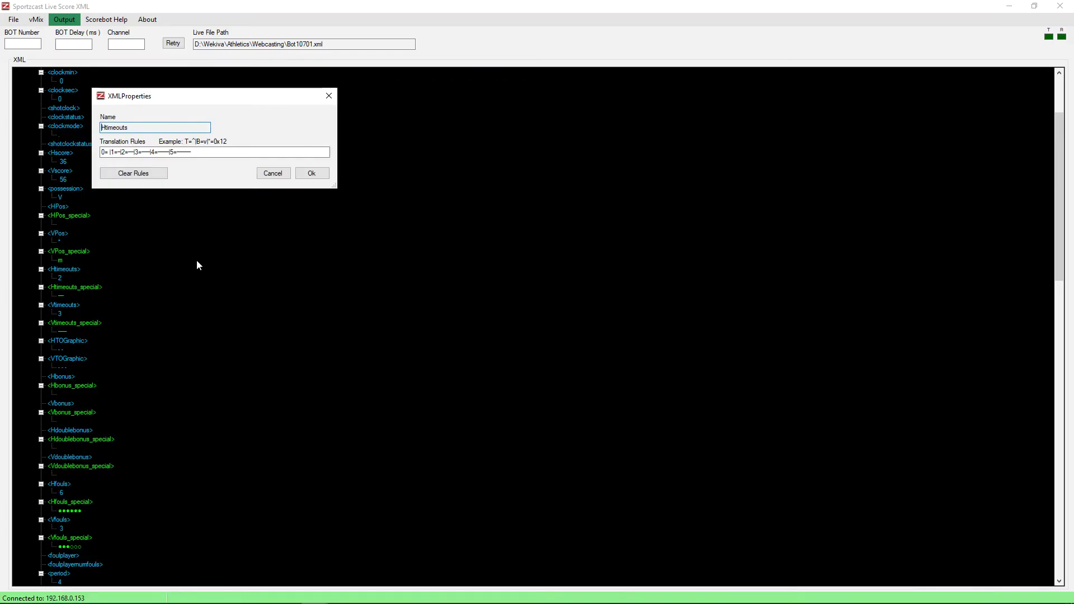
{"action": "left_click", "coordinate": [273, 174]}
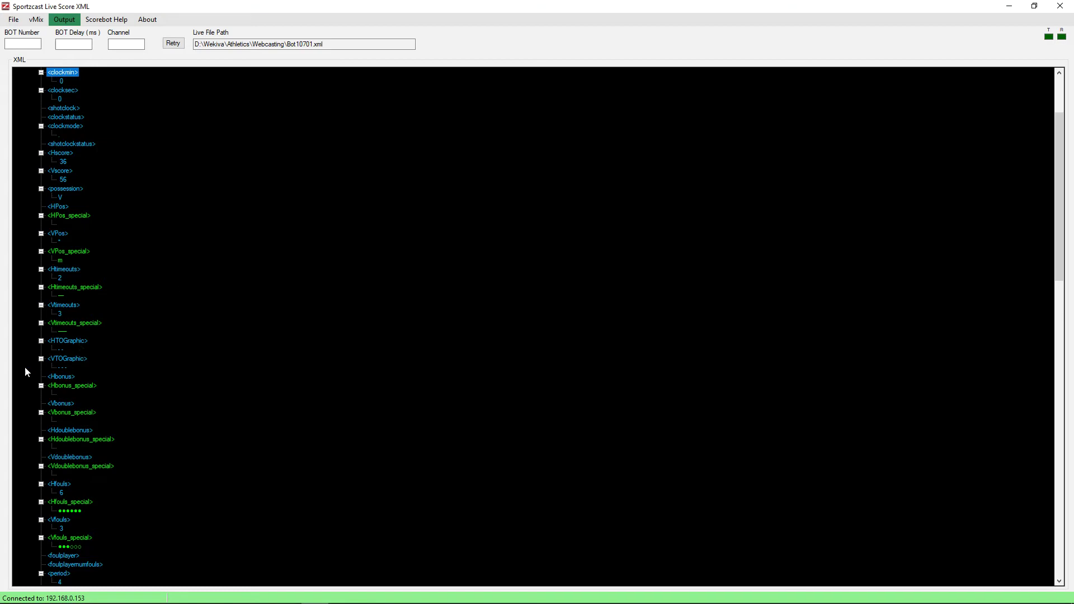
{"action": "scroll", "coordinate": [84, 380], "scroll_direction": "down", "scroll_amount": 2}
{"action": "double_click", "coordinate": [62, 331]}
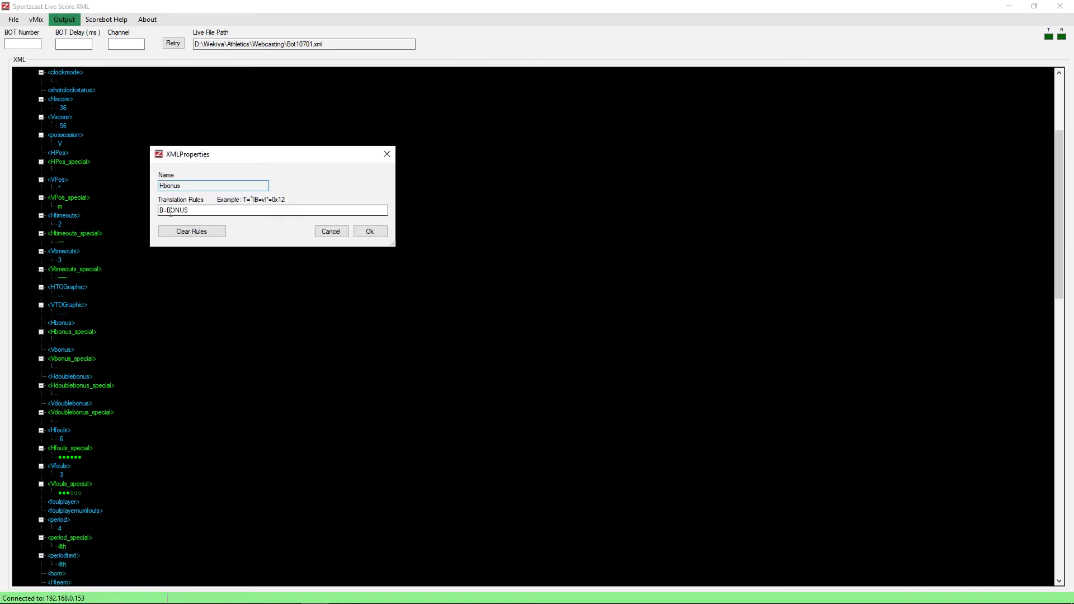
{"action": "left_click", "coordinate": [342, 232]}
Review the Hdoublebonus translation rule and compare it with the bonus text on the title in vMix Title Designer.
{"action": "scroll", "coordinate": [86, 328], "scroll_direction": "down", "scroll_amount": 1}
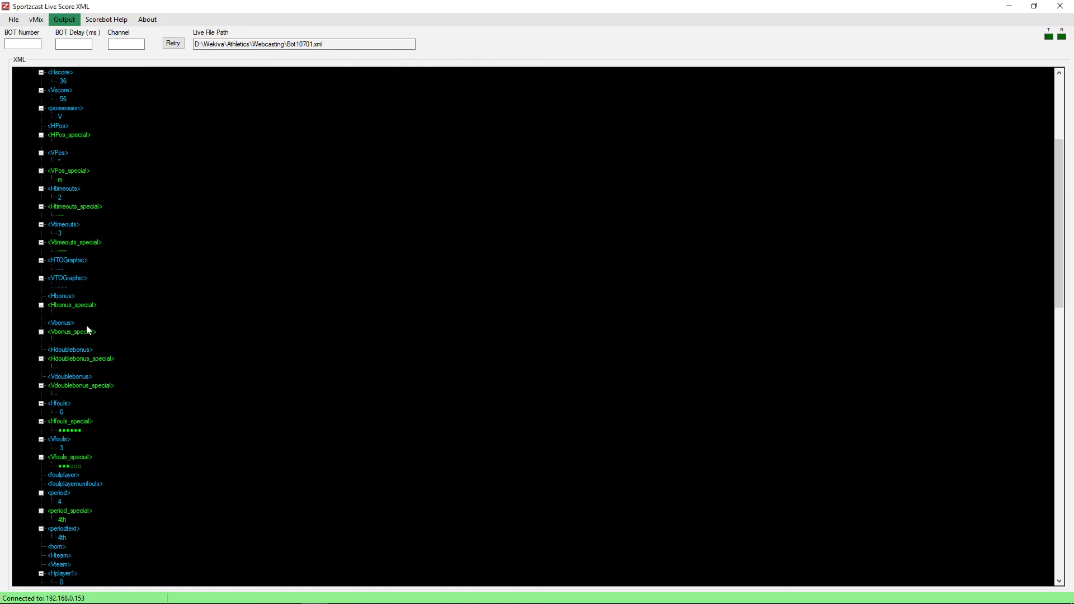
{"action": "scroll", "coordinate": [64, 329], "scroll_direction": "down", "scroll_amount": 1}
{"action": "double_click", "coordinate": [68, 323]}
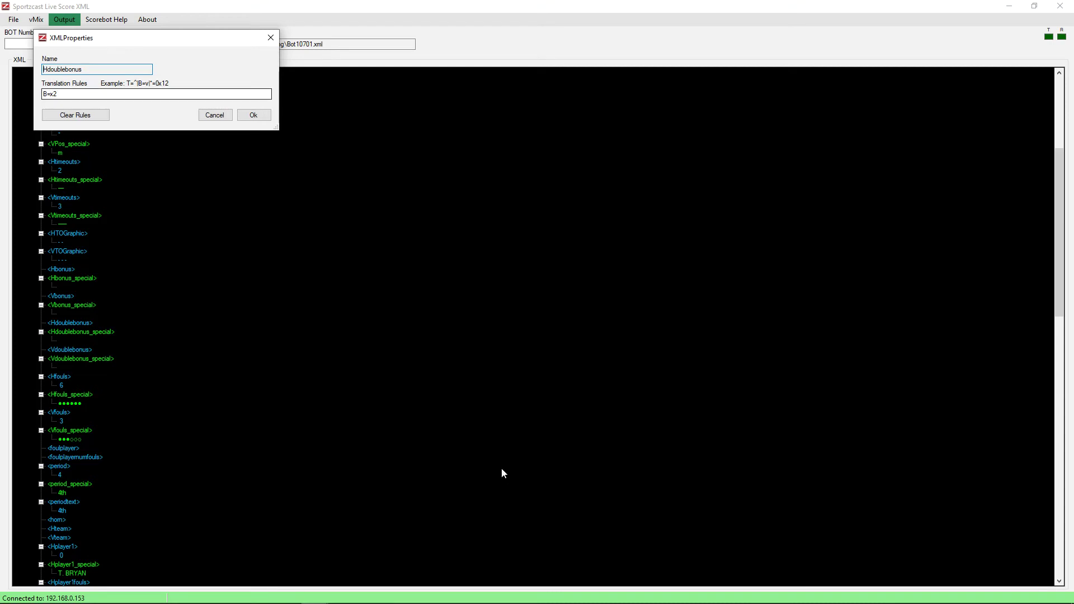
{"action": "left_click", "coordinate": [370, 594]}
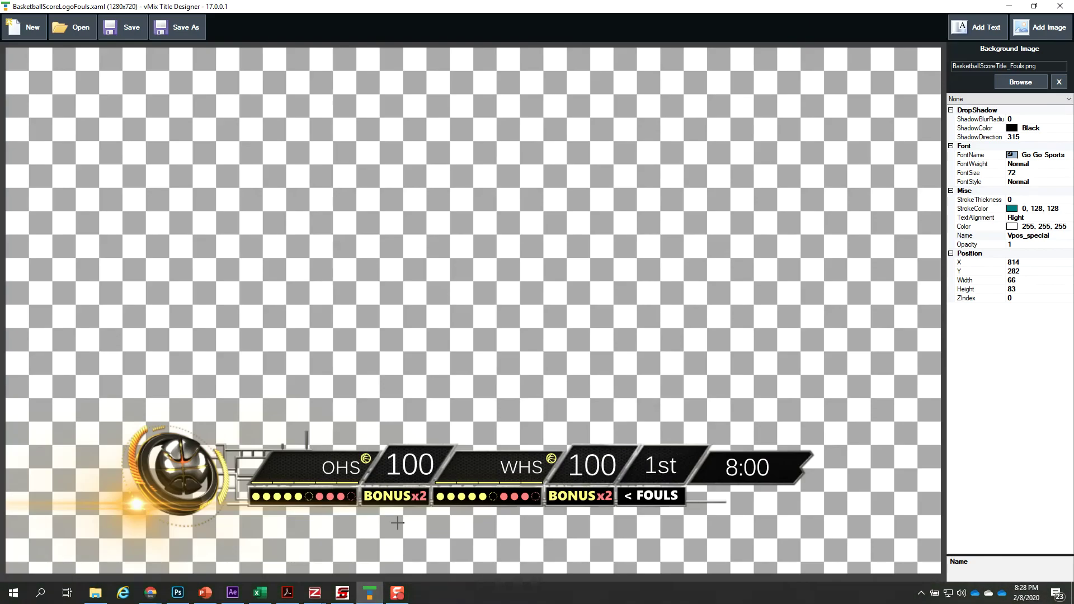
{"action": "left_click", "coordinate": [1008, 6]}
{"action": "left_click", "coordinate": [227, 116]}
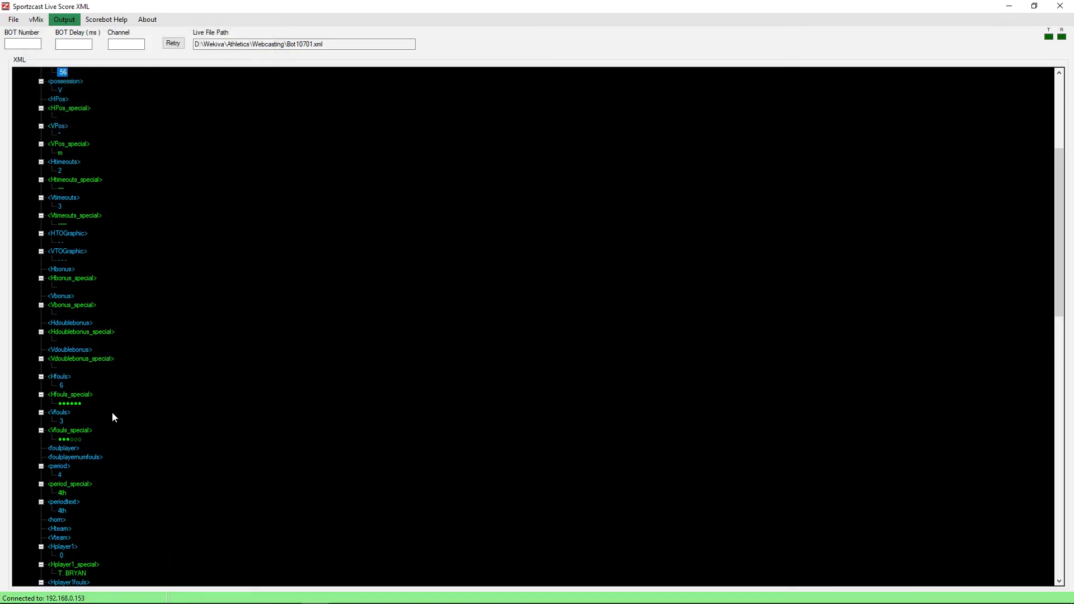
Examine the Hfouls translation rules through to the end of the rule string.
{"action": "scroll", "coordinate": [80, 368], "scroll_direction": "down", "scroll_amount": 1}
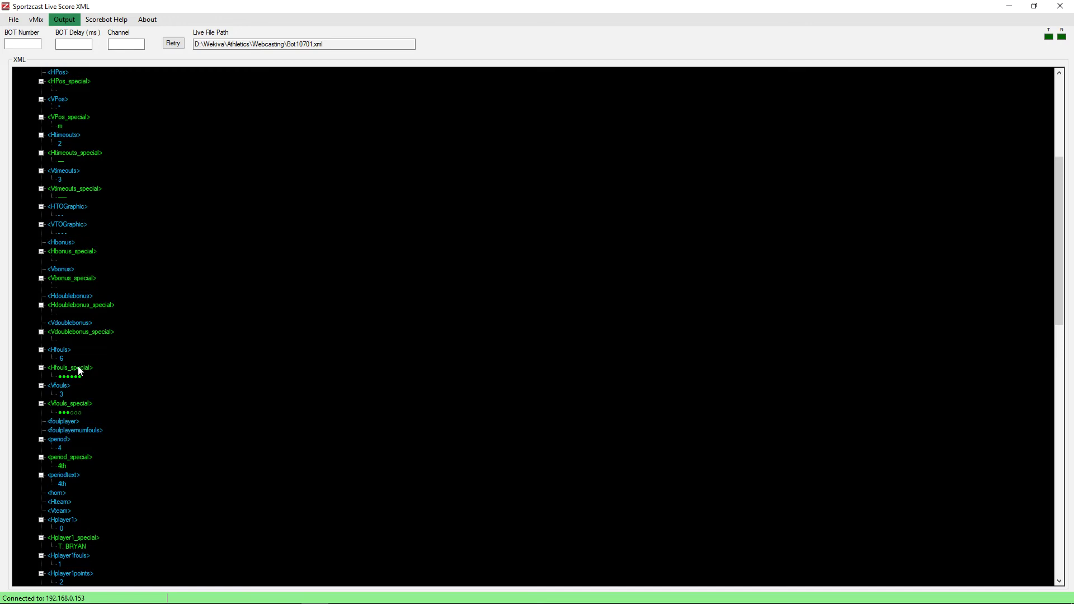
{"action": "scroll", "coordinate": [80, 364], "scroll_direction": "down", "scroll_amount": 2}
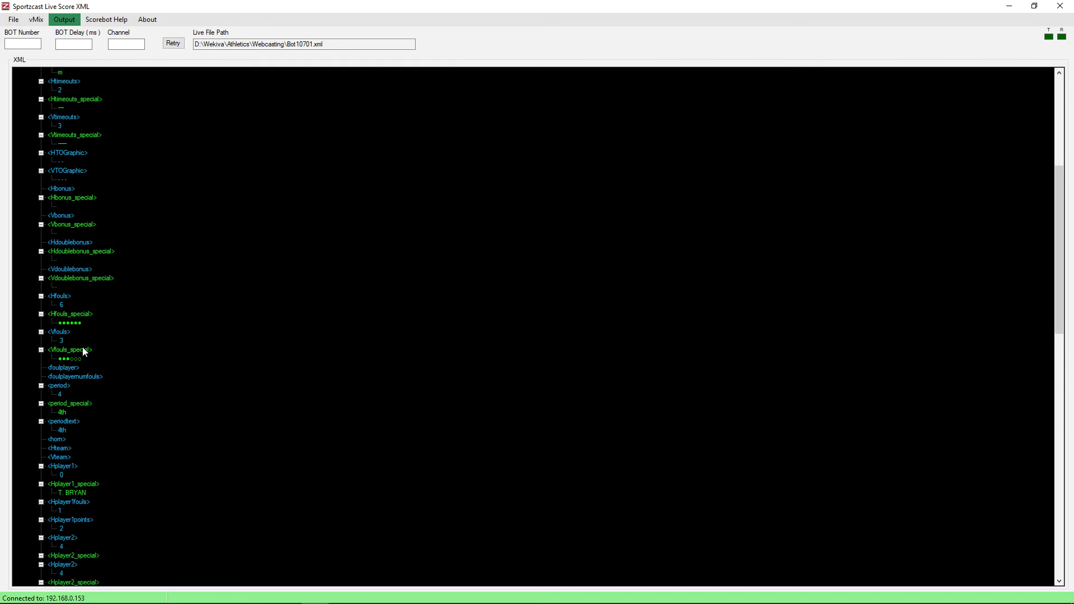
{"action": "double_click", "coordinate": [65, 302]}
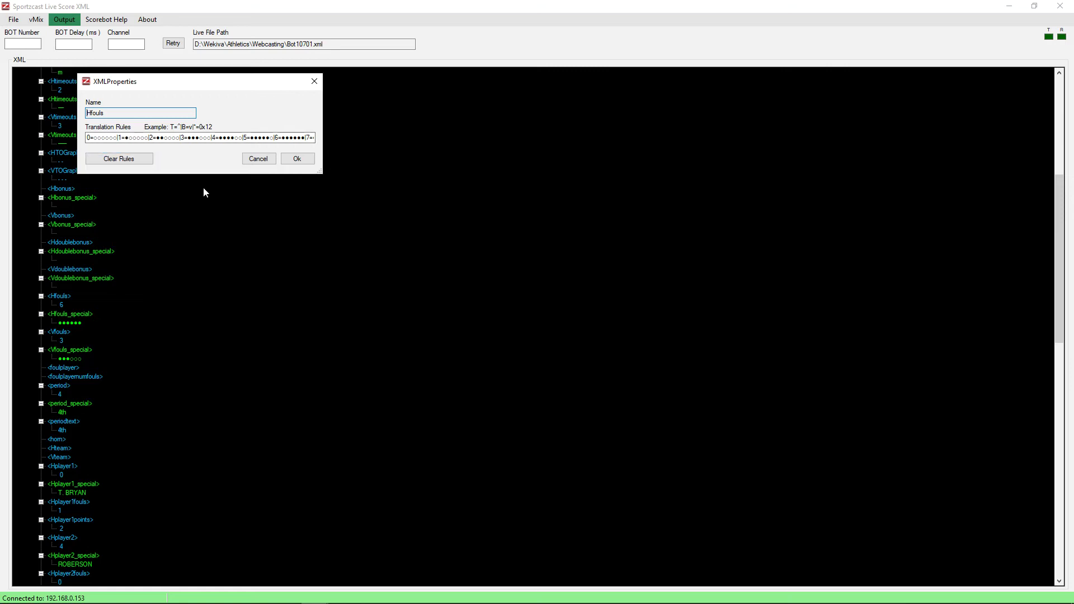
{"action": "left_click_drag", "start_coordinate": [274, 137], "coordinate": [331, 144]}
{"action": "key", "text": "End"}
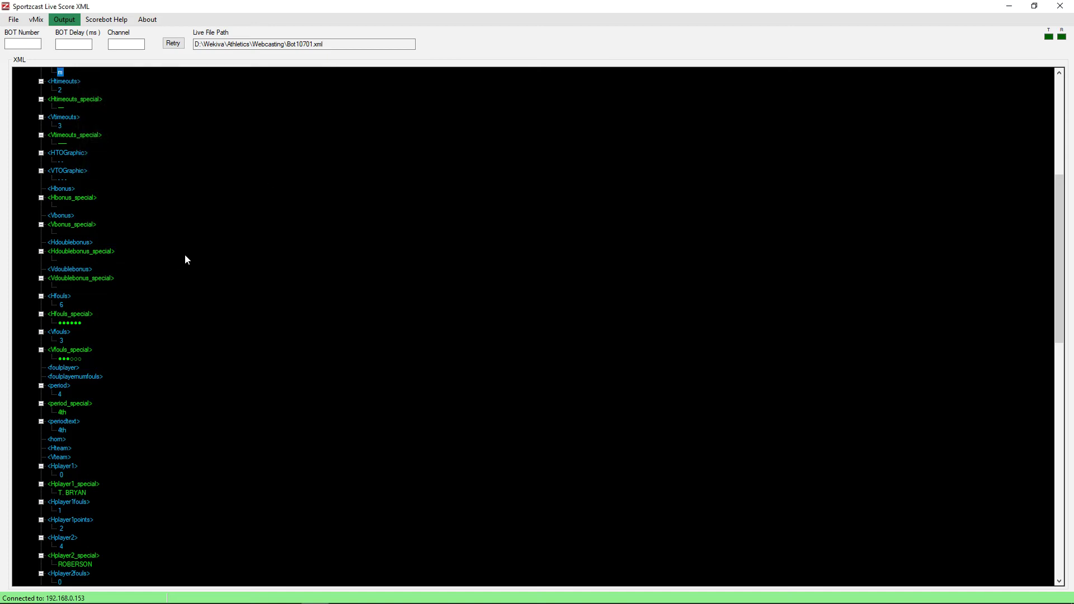
Review the period field's translation rules and compare them with the period text on the vMix title.
{"action": "scroll", "coordinate": [102, 335], "scroll_direction": "down", "scroll_amount": 3}
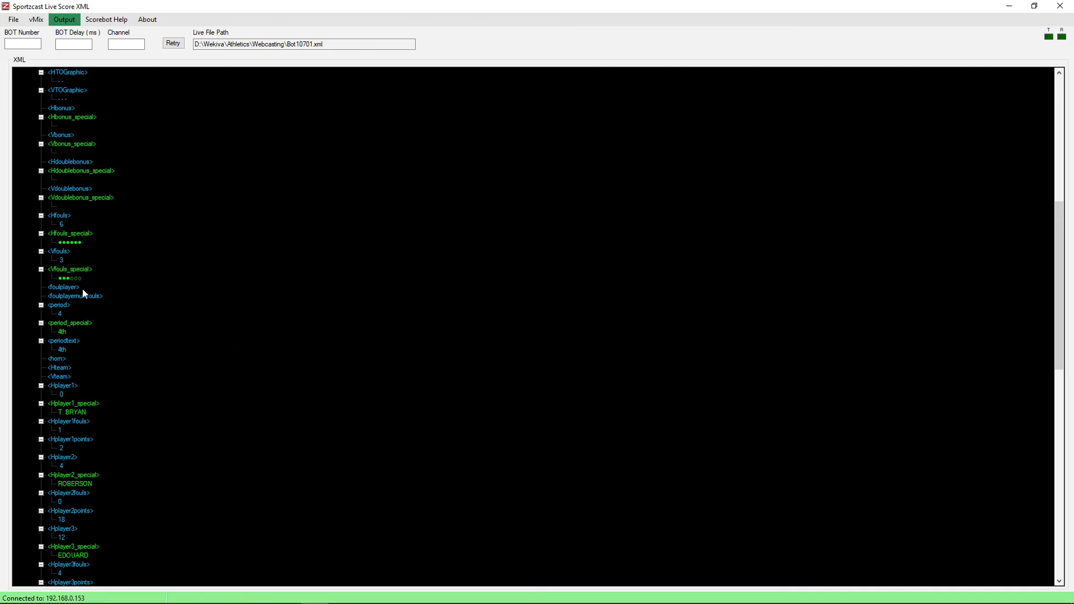
{"action": "scroll", "coordinate": [84, 296], "scroll_direction": "down", "scroll_amount": 1}
{"action": "scroll", "coordinate": [79, 266], "scroll_direction": "down", "scroll_amount": 1}
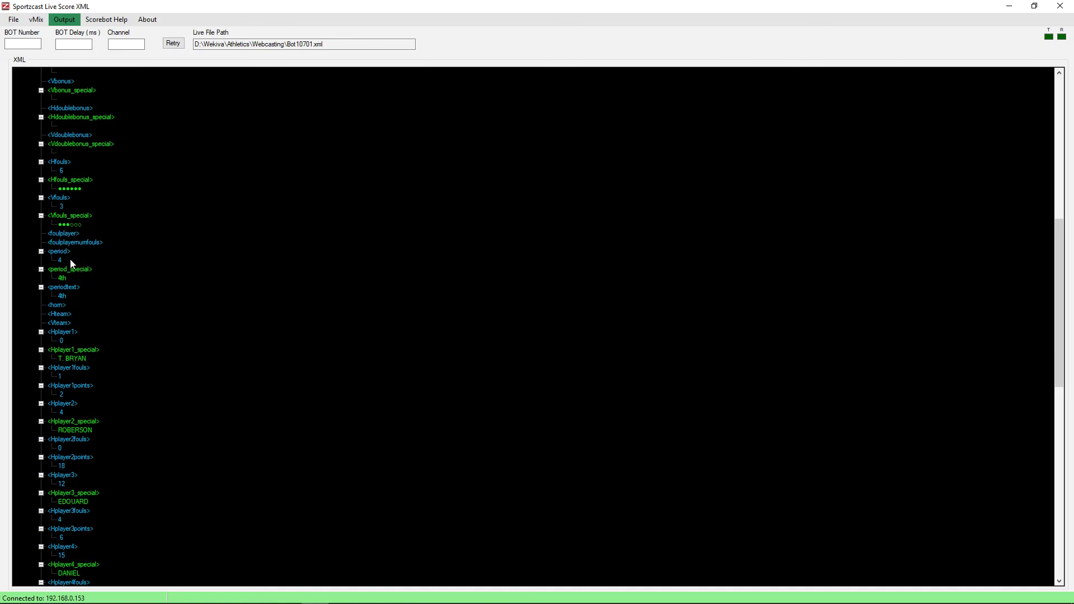
{"action": "double_click", "coordinate": [64, 252]}
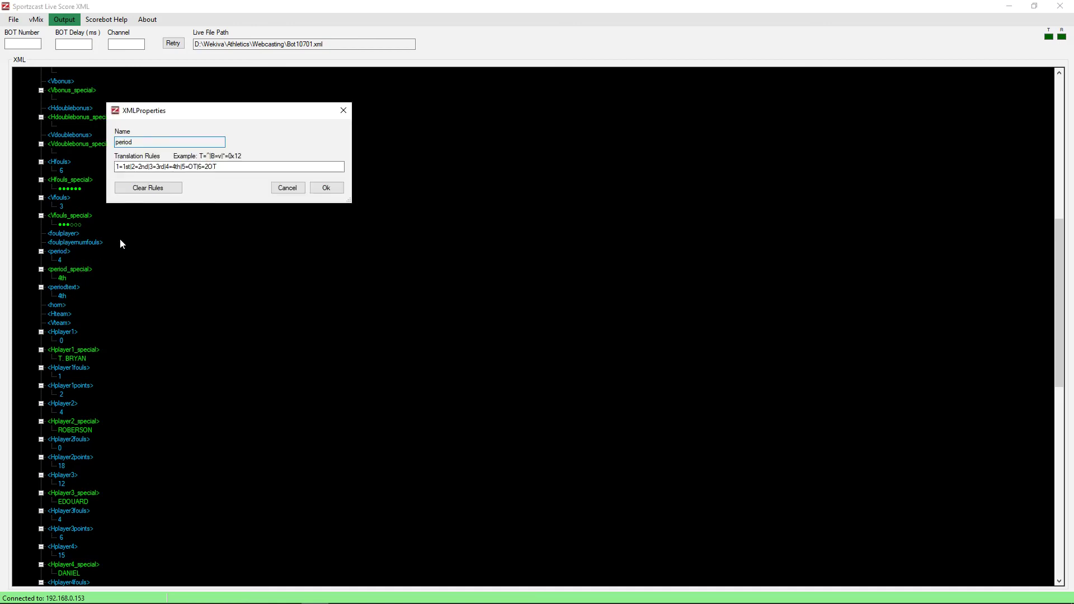
{"action": "left_click", "coordinate": [118, 167]}
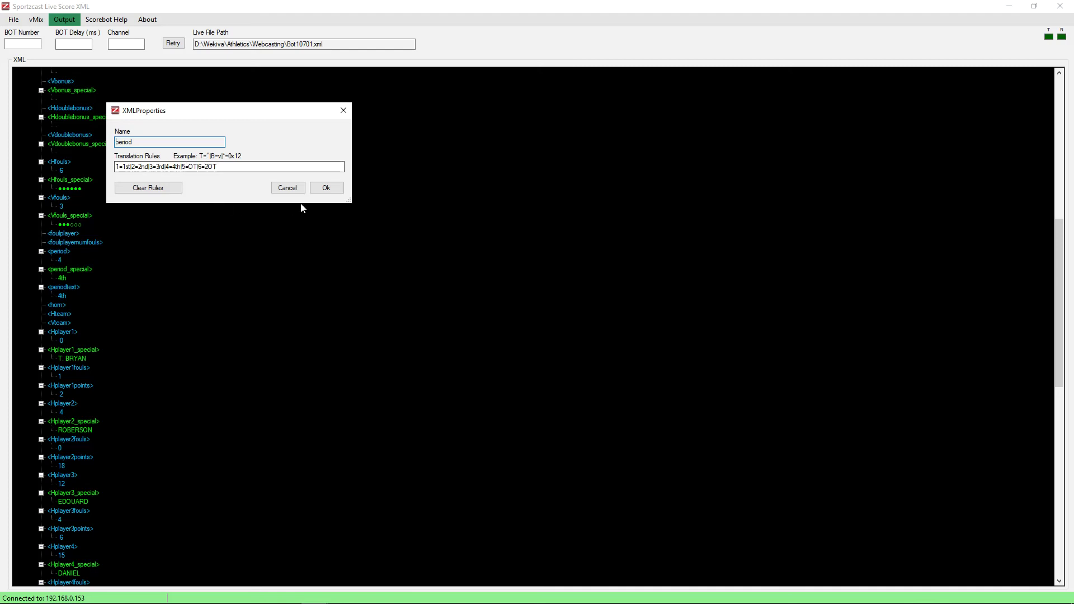
{"action": "left_click", "coordinate": [297, 187]}
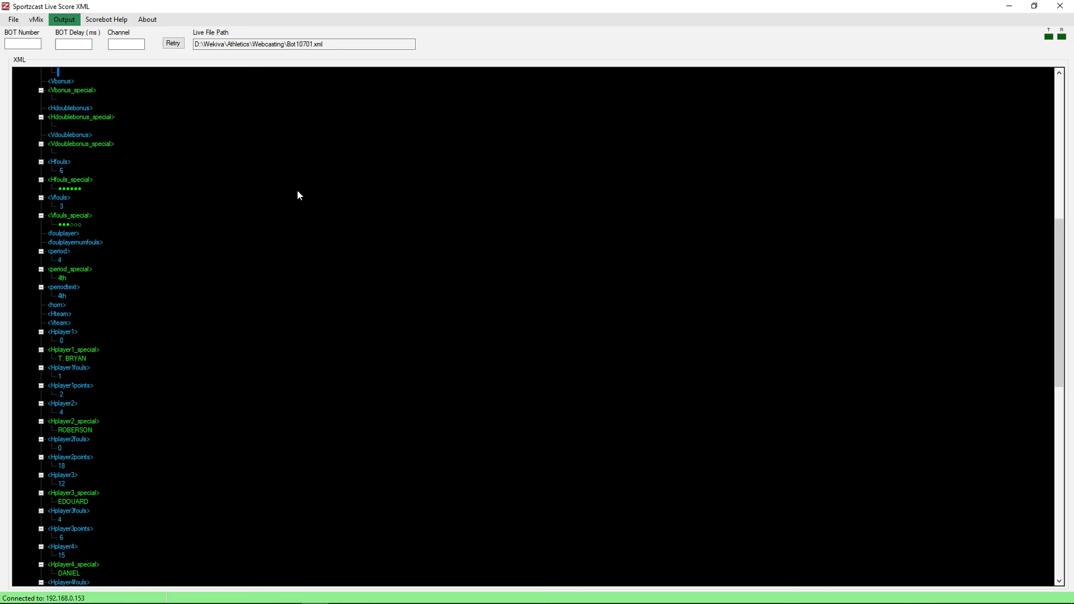
{"action": "left_click", "coordinate": [396, 593]}
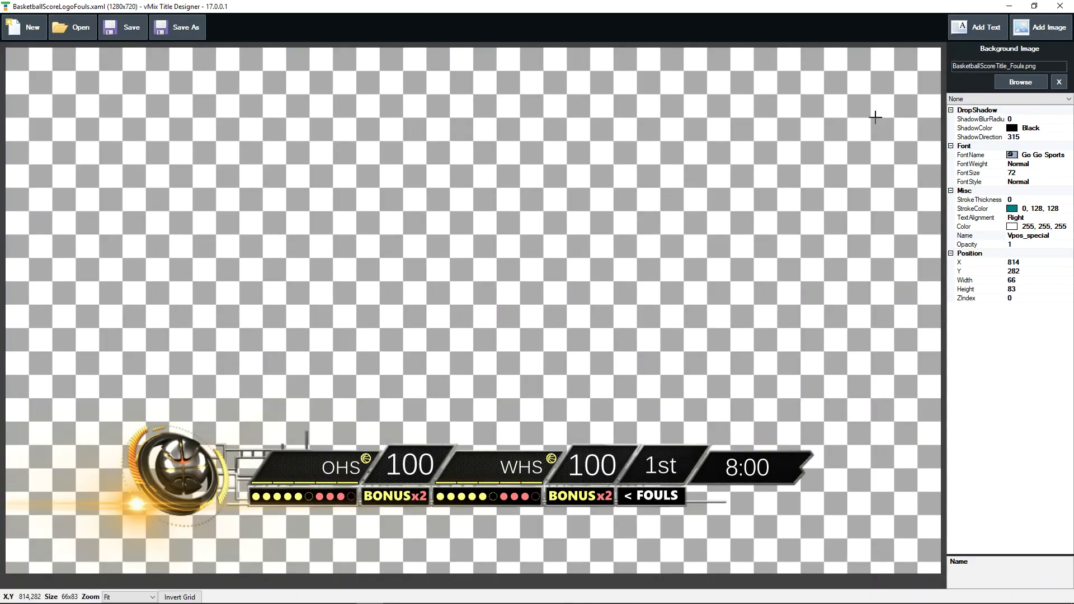
{"action": "left_click", "coordinate": [1009, 6]}
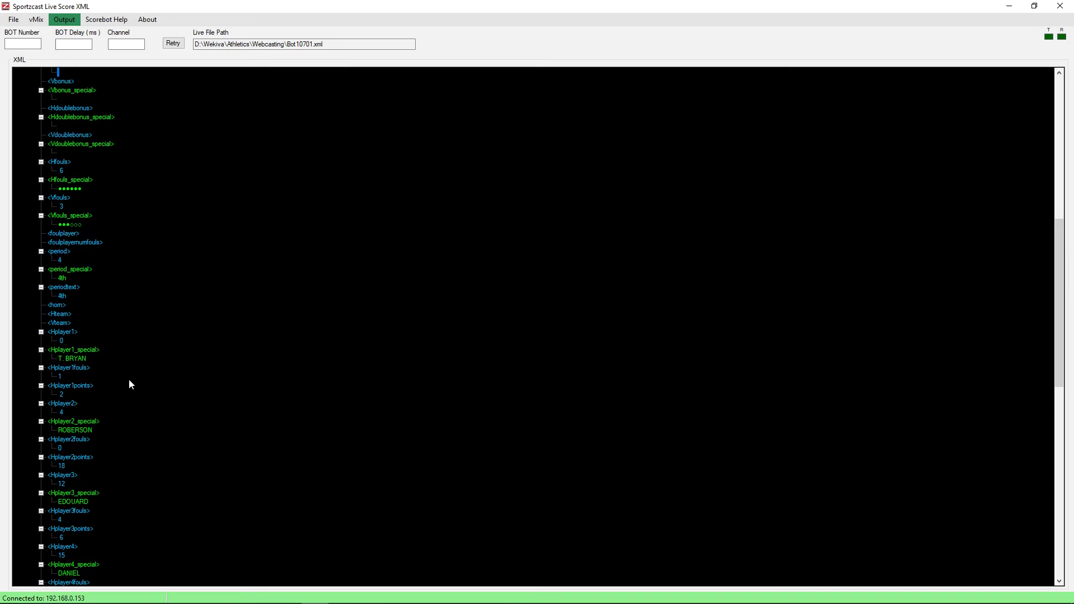
Examine the Hplayer1 translation rules that map jersey numbers to player names, through to the last entry.
{"action": "scroll", "coordinate": [96, 300], "scroll_direction": "down", "scroll_amount": 4}
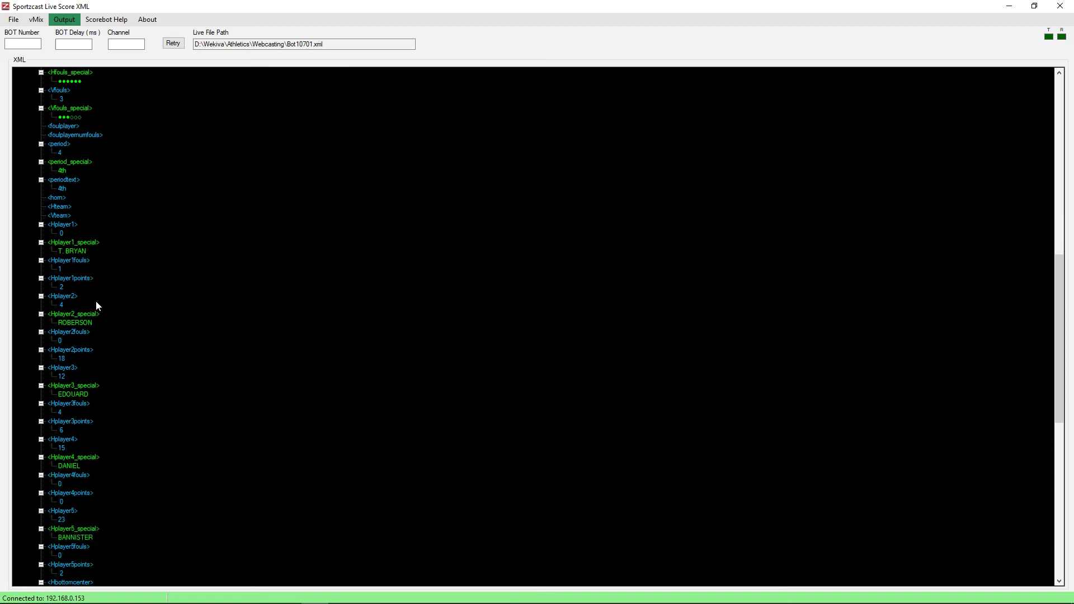
{"action": "scroll", "coordinate": [96, 301], "scroll_direction": "down", "scroll_amount": 1}
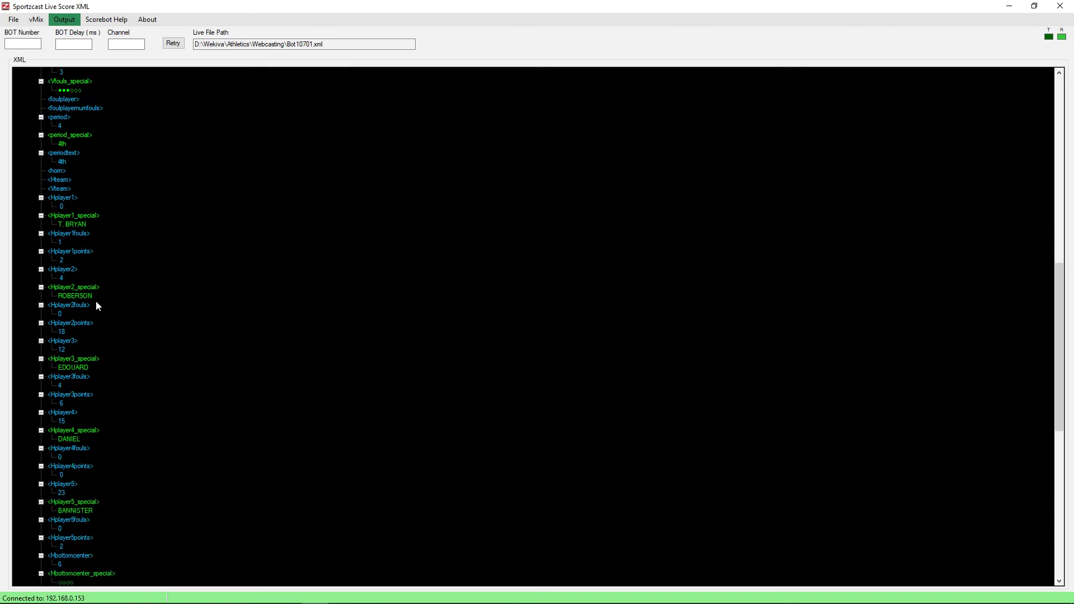
{"action": "double_click", "coordinate": [72, 198]}
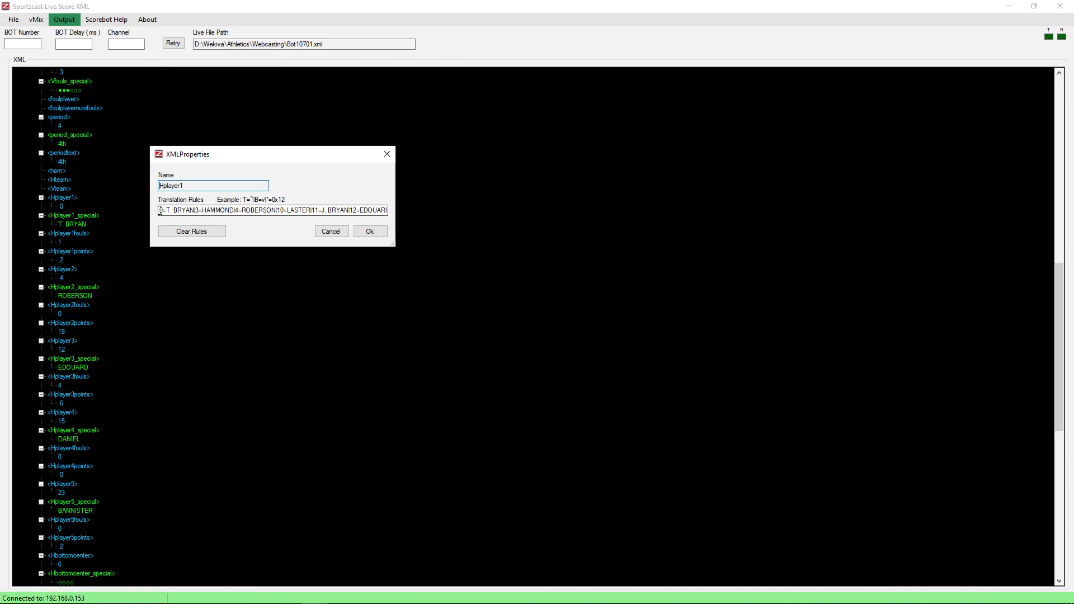
{"action": "left_click_drag", "start_coordinate": [167, 211], "coordinate": [273, 208]}
{"action": "left_click", "coordinate": [211, 210]}
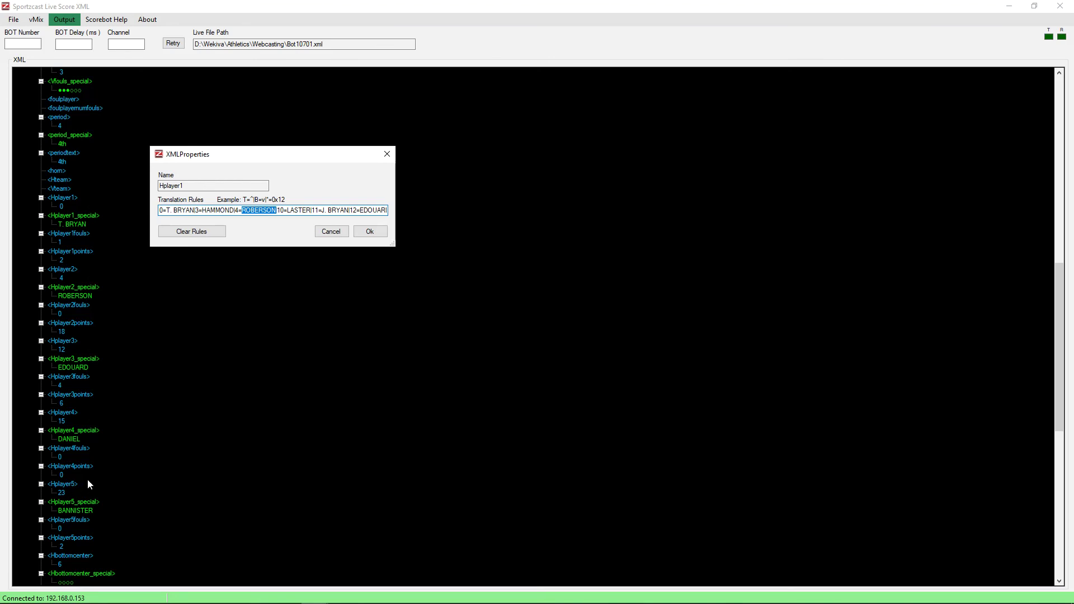
{"action": "left_click_drag", "start_coordinate": [385, 211], "coordinate": [408, 210]}
{"action": "left_click", "coordinate": [371, 211]}
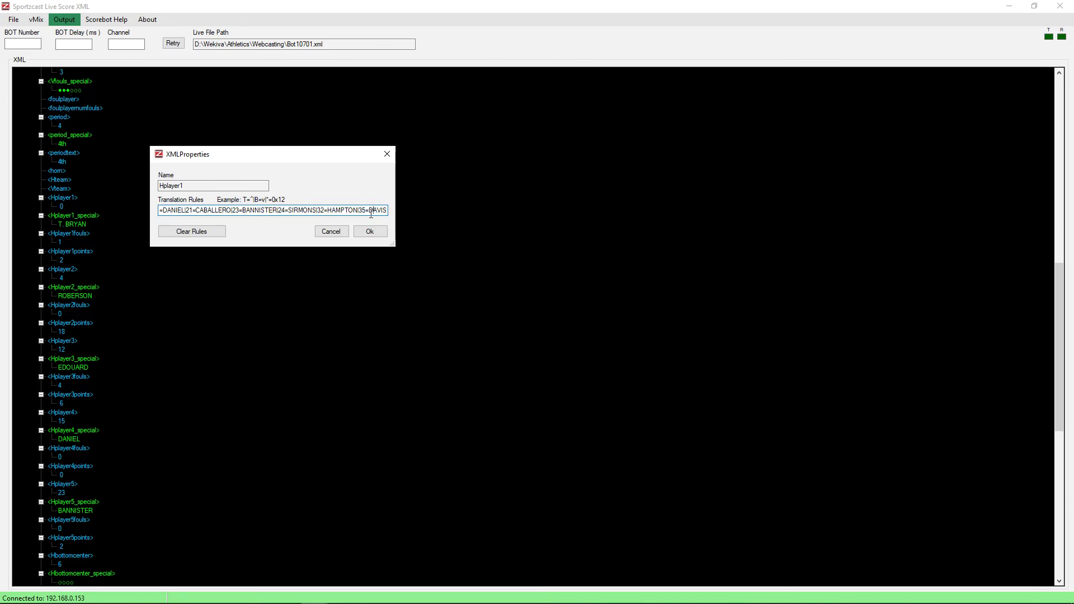
{"action": "left_click", "coordinate": [344, 232]}
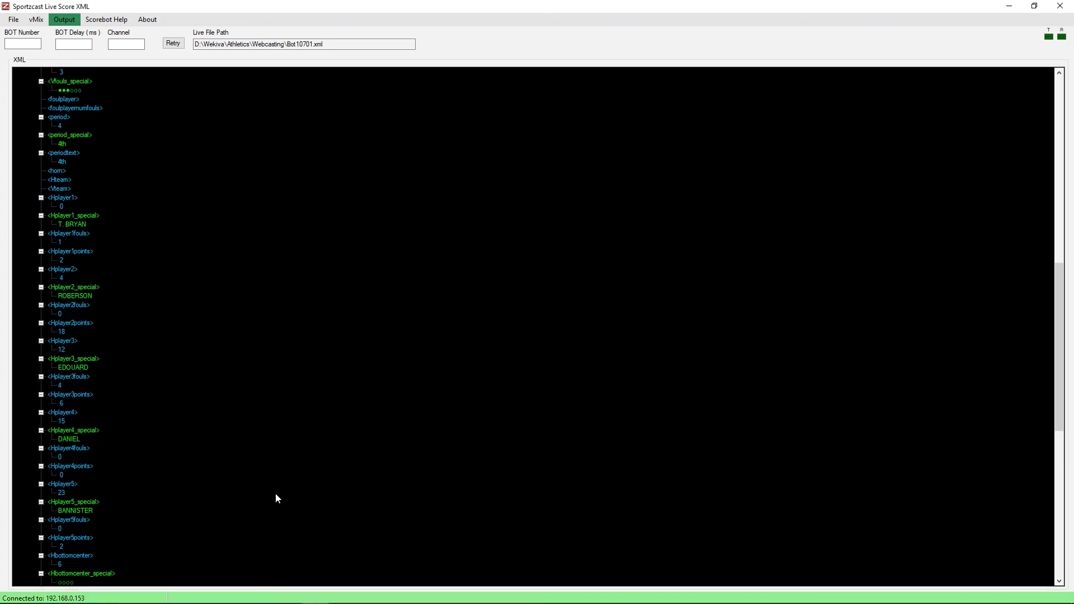
Look through the remaining home and visitor player fields down to the end of the XML tree.
{"action": "scroll", "coordinate": [274, 493], "scroll_direction": "down", "scroll_amount": 1}
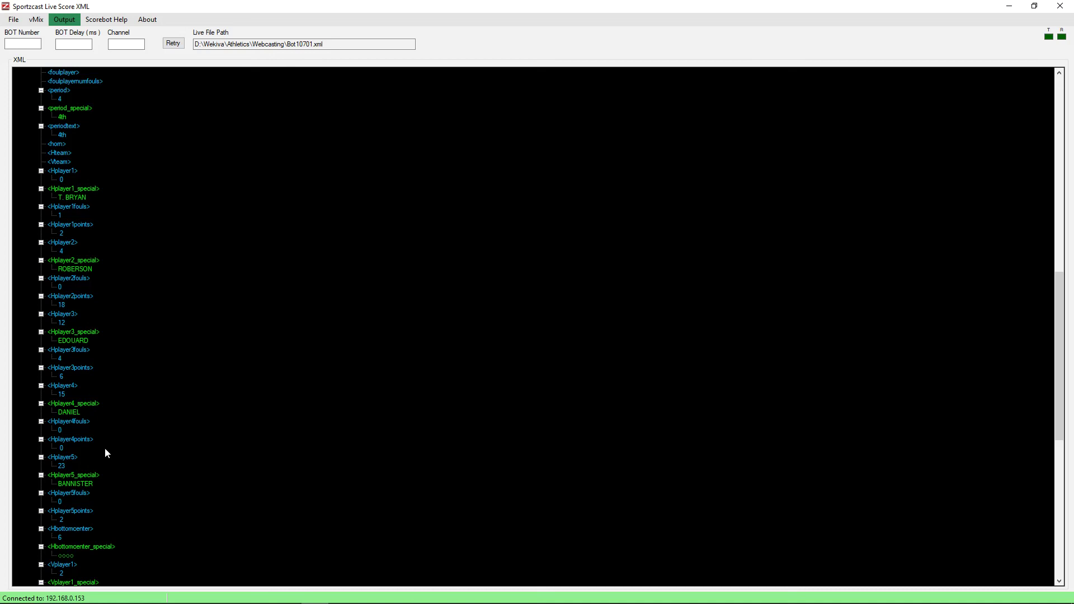
{"action": "scroll", "coordinate": [103, 447], "scroll_direction": "down", "scroll_amount": 10}
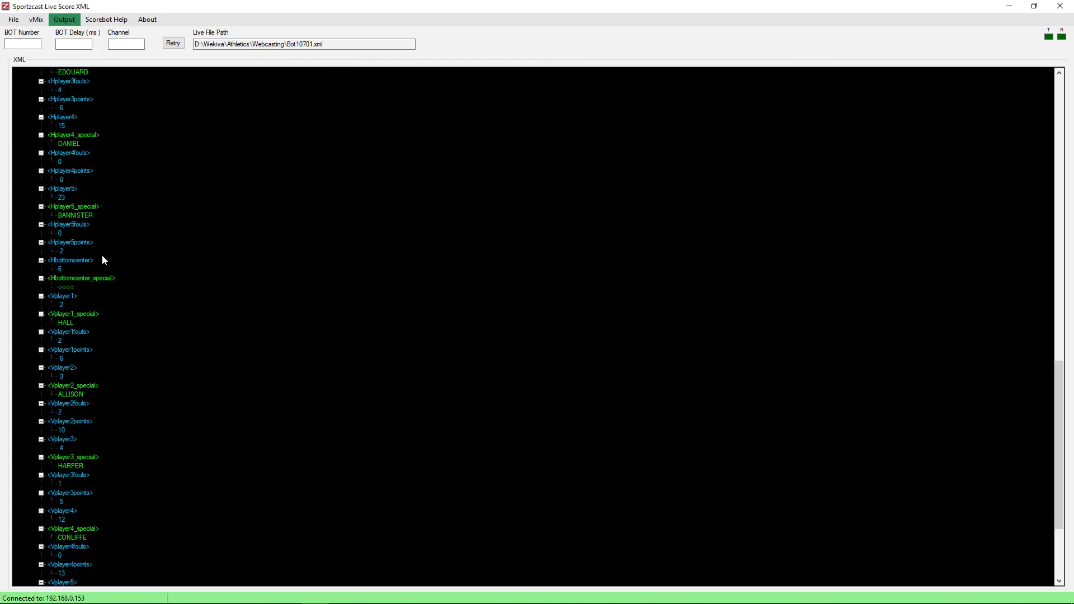
{"action": "scroll", "coordinate": [173, 283], "scroll_direction": "down", "scroll_amount": 6}
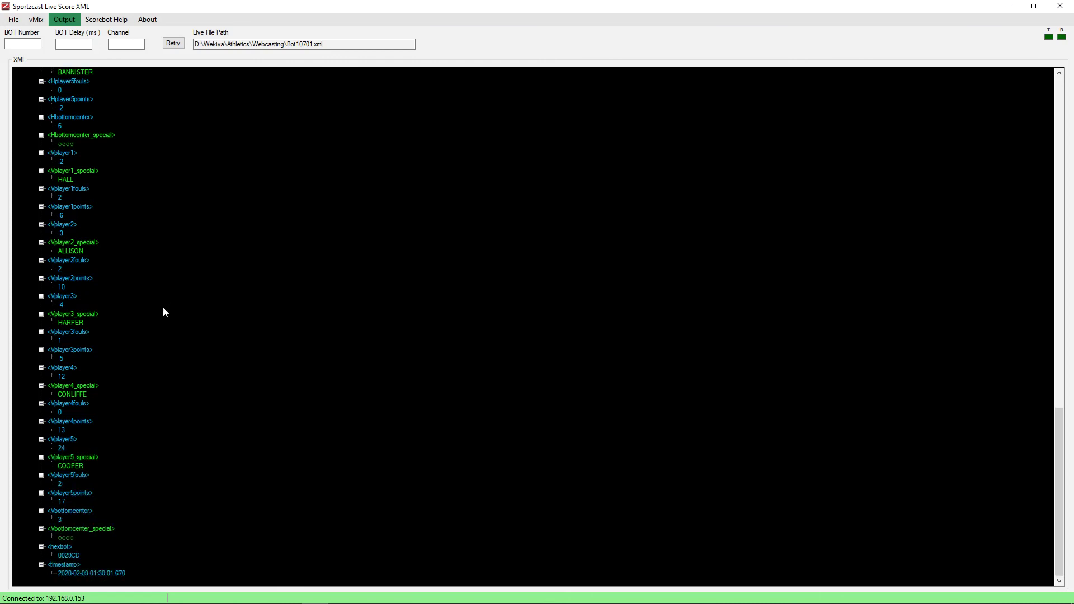